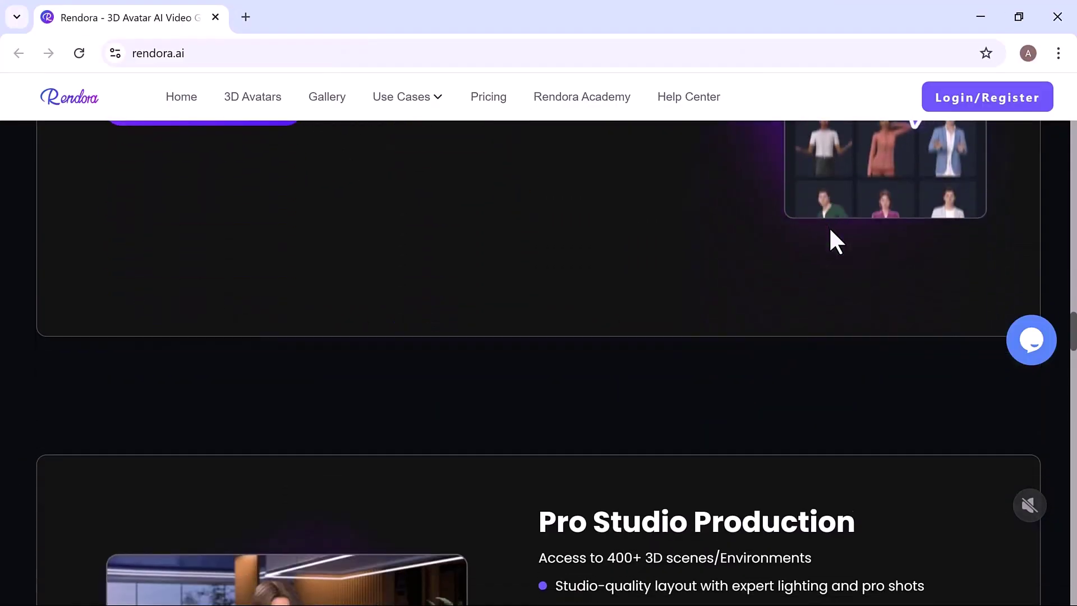
{"action": "scroll", "coordinate": [829, 240], "scroll_direction": "down", "scroll_amount": 1}
{"action": "scroll", "coordinate": [830, 240], "scroll_direction": "down", "scroll_amount": 1}
{"action": "scroll", "coordinate": [829, 240], "scroll_direction": "down", "scroll_amount": 3}
{"action": "scroll", "coordinate": [828, 240], "scroll_direction": "down", "scroll_amount": 1}
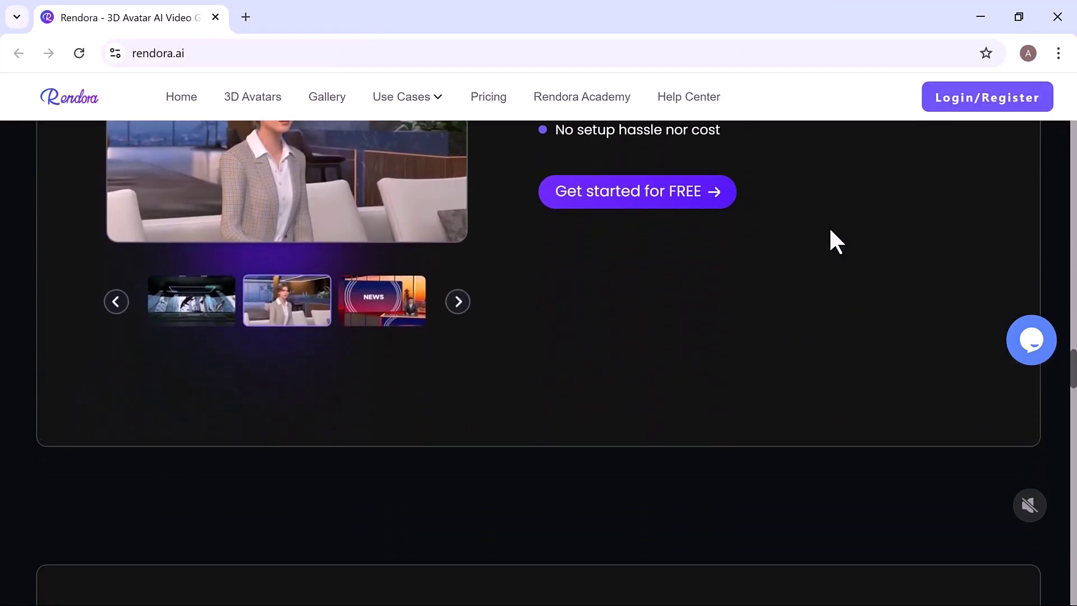
{"action": "scroll", "coordinate": [829, 240], "scroll_direction": "down", "scroll_amount": 1}
{"action": "scroll", "coordinate": [828, 241], "scroll_direction": "down", "scroll_amount": 1}
{"action": "scroll", "coordinate": [830, 230], "scroll_direction": "down", "scroll_amount": 2}
{"action": "scroll", "coordinate": [829, 230], "scroll_direction": "down", "scroll_amount": 1}
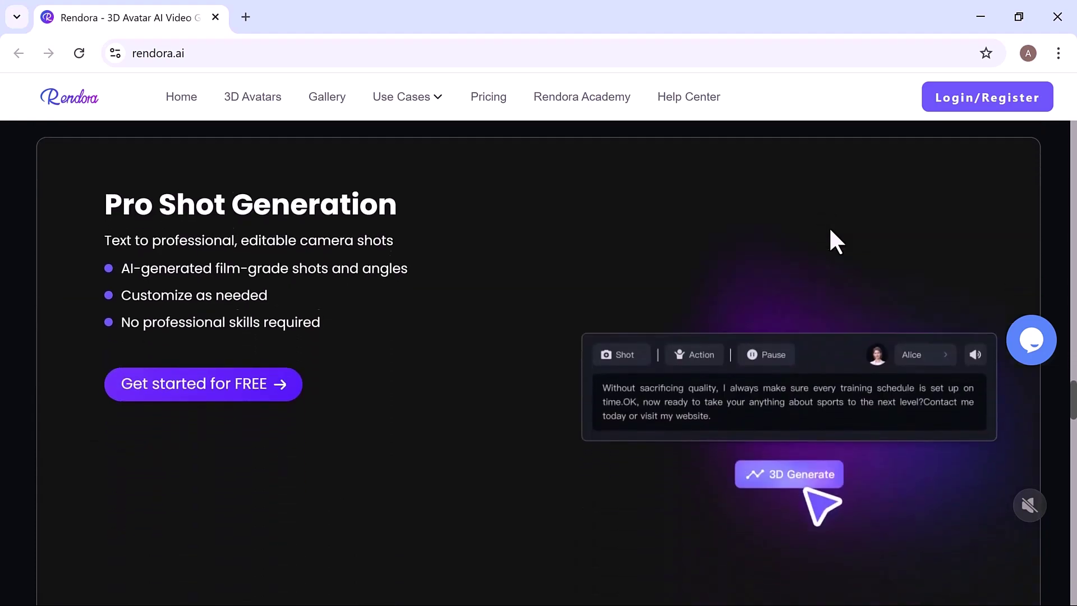
{"action": "scroll", "coordinate": [830, 230], "scroll_direction": "down", "scroll_amount": 1}
{"action": "scroll", "coordinate": [829, 230], "scroll_direction": "down", "scroll_amount": 1}
{"action": "scroll", "coordinate": [830, 230], "scroll_direction": "down", "scroll_amount": 2}
{"action": "scroll", "coordinate": [830, 230], "scroll_direction": "down", "scroll_amount": 1}
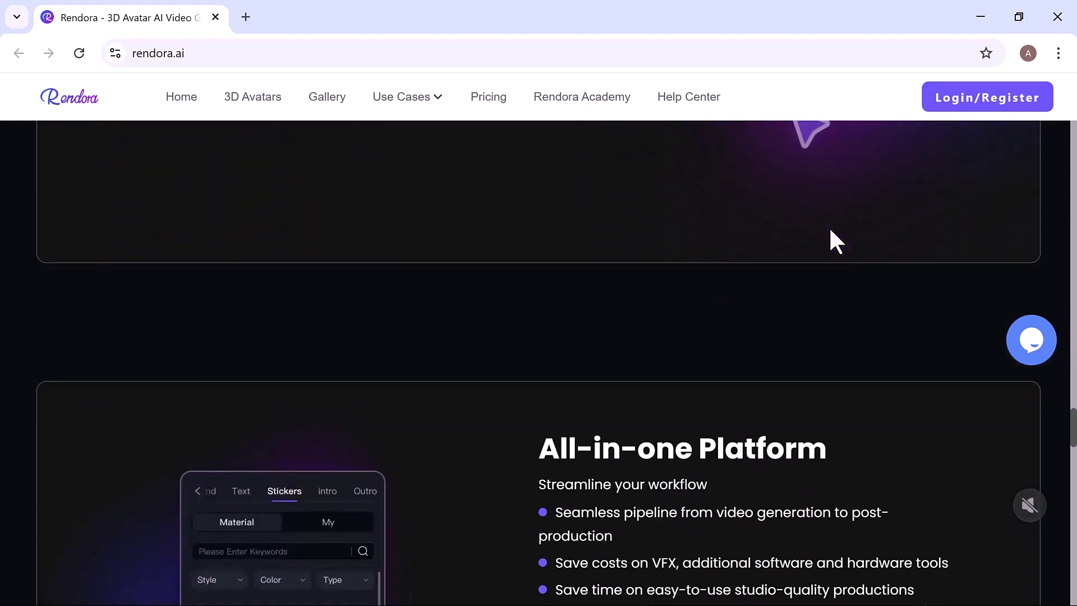
{"action": "scroll", "coordinate": [830, 229], "scroll_direction": "down", "scroll_amount": 1}
{"action": "scroll", "coordinate": [829, 230], "scroll_direction": "down", "scroll_amount": 3}
{"action": "scroll", "coordinate": [831, 240], "scroll_direction": "down", "scroll_amount": 2}
{"action": "scroll", "coordinate": [831, 240], "scroll_direction": "down", "scroll_amount": 1}
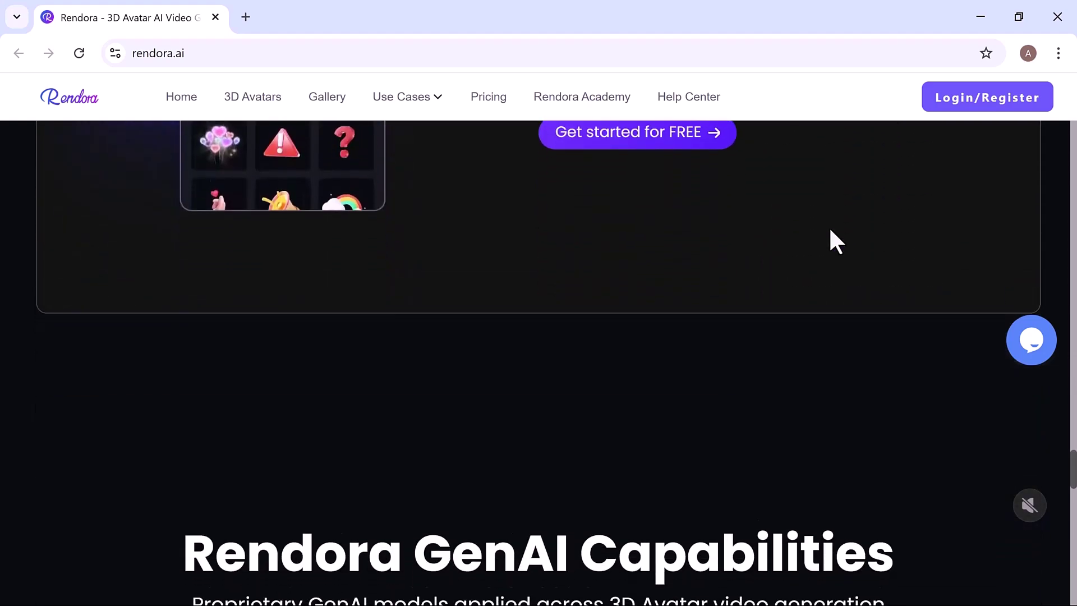
{"action": "scroll", "coordinate": [830, 240], "scroll_direction": "down", "scroll_amount": 1}
{"action": "scroll", "coordinate": [830, 240], "scroll_direction": "down", "scroll_amount": 3}
{"action": "scroll", "coordinate": [831, 239], "scroll_direction": "down", "scroll_amount": 1}
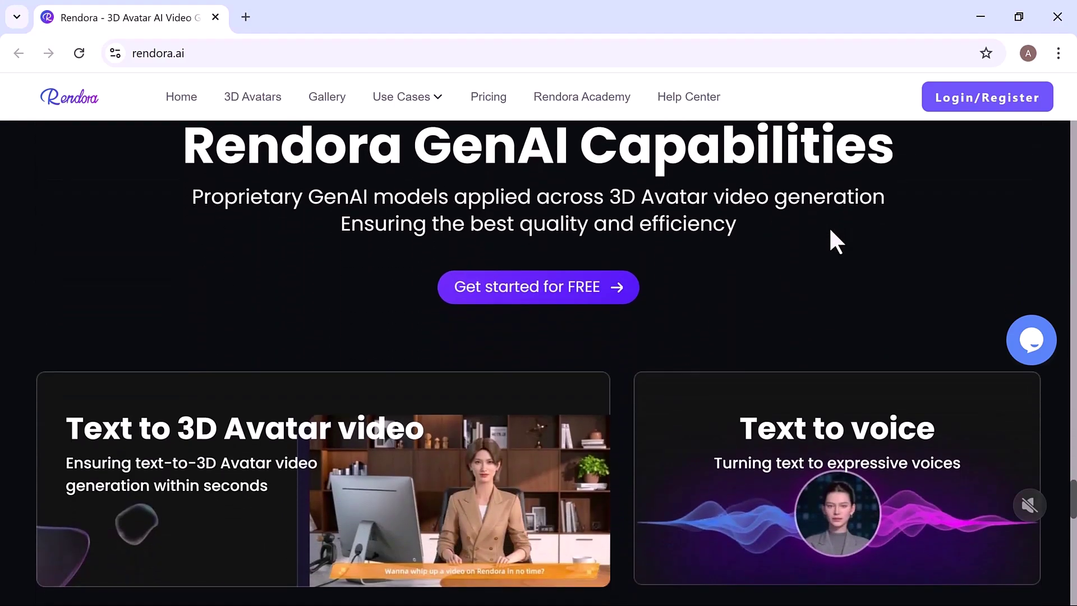
{"action": "scroll", "coordinate": [830, 239], "scroll_direction": "down", "scroll_amount": 3}
{"action": "scroll", "coordinate": [831, 240], "scroll_direction": "down", "scroll_amount": 2}
{"action": "scroll", "coordinate": [831, 229], "scroll_direction": "down", "scroll_amount": 3}
{"action": "scroll", "coordinate": [831, 230], "scroll_direction": "down", "scroll_amount": 2}
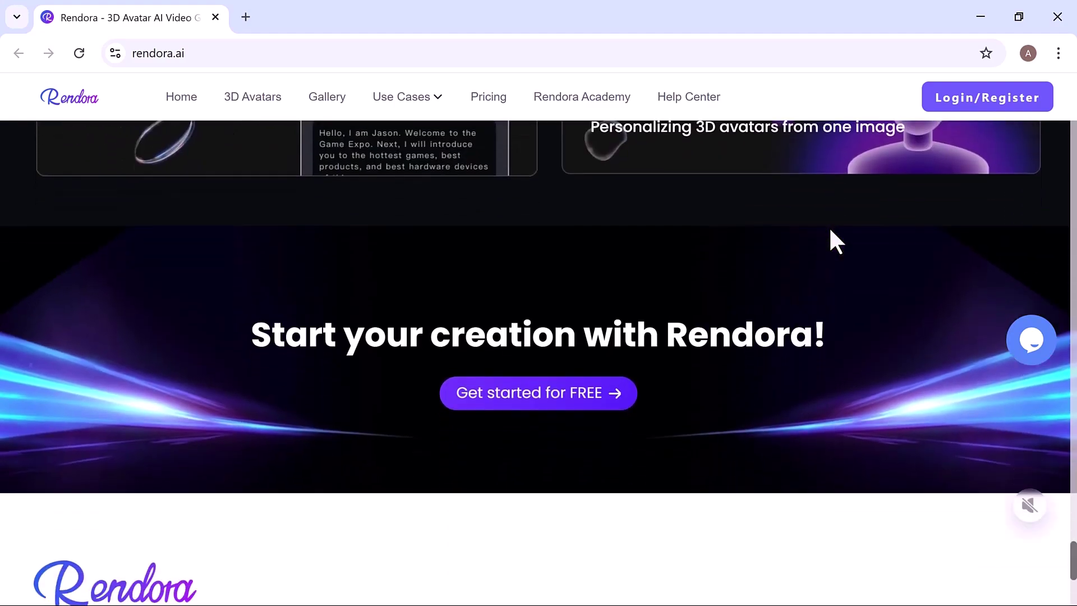
{"action": "scroll", "coordinate": [830, 230], "scroll_direction": "down", "scroll_amount": 2}
{"action": "scroll", "coordinate": [831, 230], "scroll_direction": "down", "scroll_amount": 1}
{"action": "scroll", "coordinate": [830, 229], "scroll_direction": "down", "scroll_amount": 1}
{"action": "scroll", "coordinate": [830, 230], "scroll_direction": "down", "scroll_amount": 1}
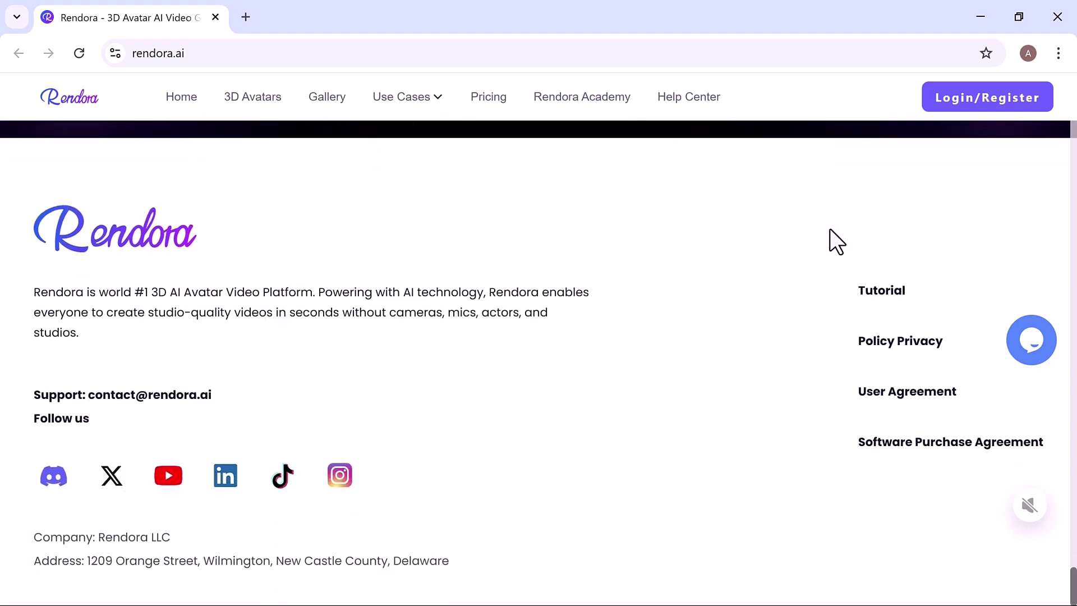
{"action": "scroll", "coordinate": [830, 229], "scroll_direction": "up", "scroll_amount": 1}
{"action": "scroll", "coordinate": [830, 229], "scroll_direction": "up", "scroll_amount": 2}
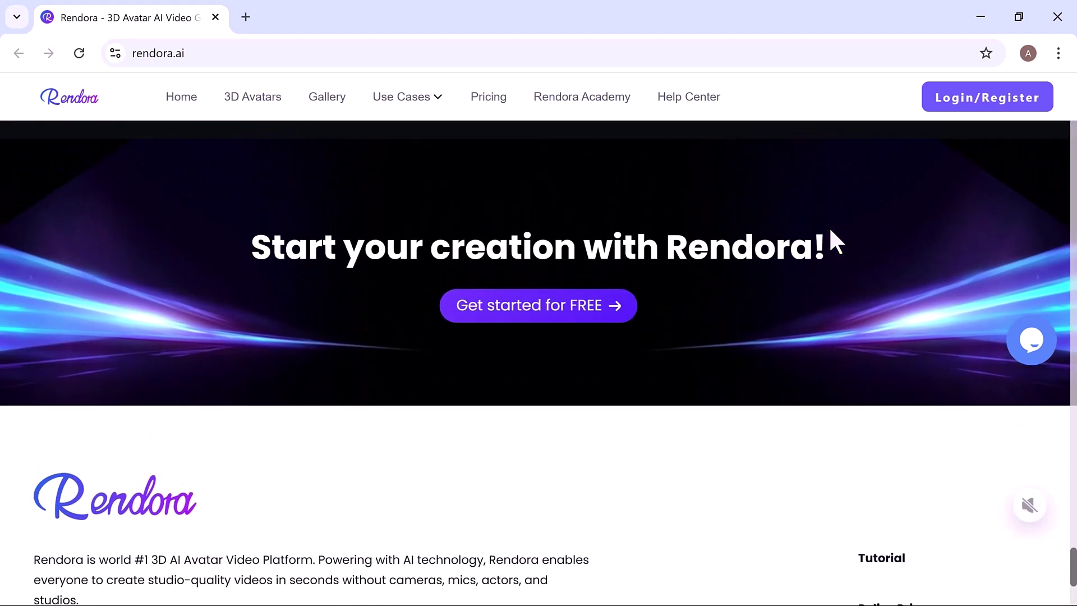
Register a free Rendora.ai account and reach the dashboard with 6300 credits
{"action": "left_click", "coordinate": [499, 344]}
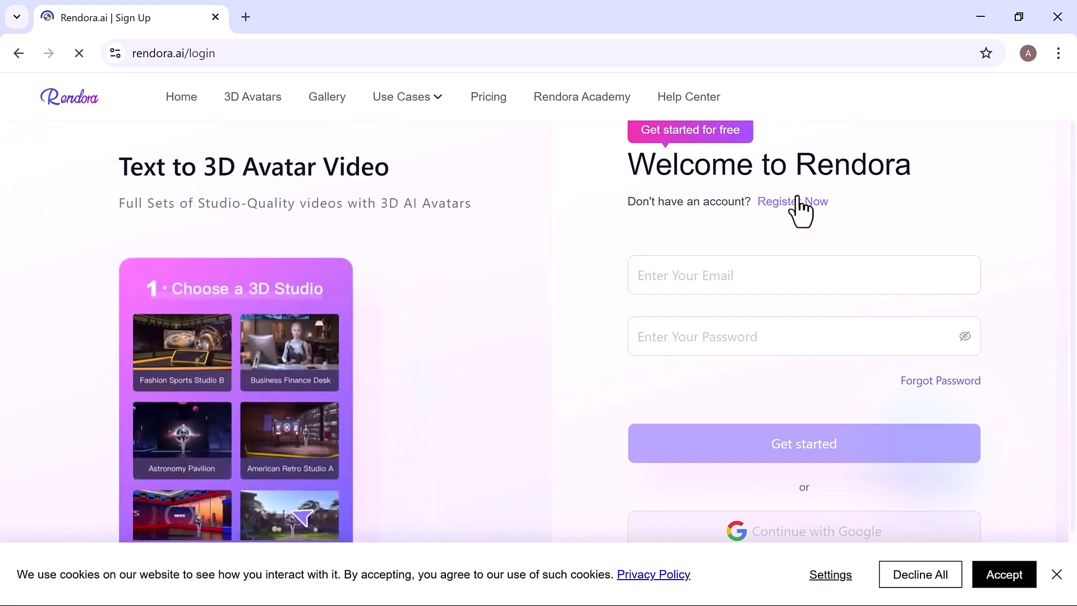
{"action": "left_click", "coordinate": [800, 203]}
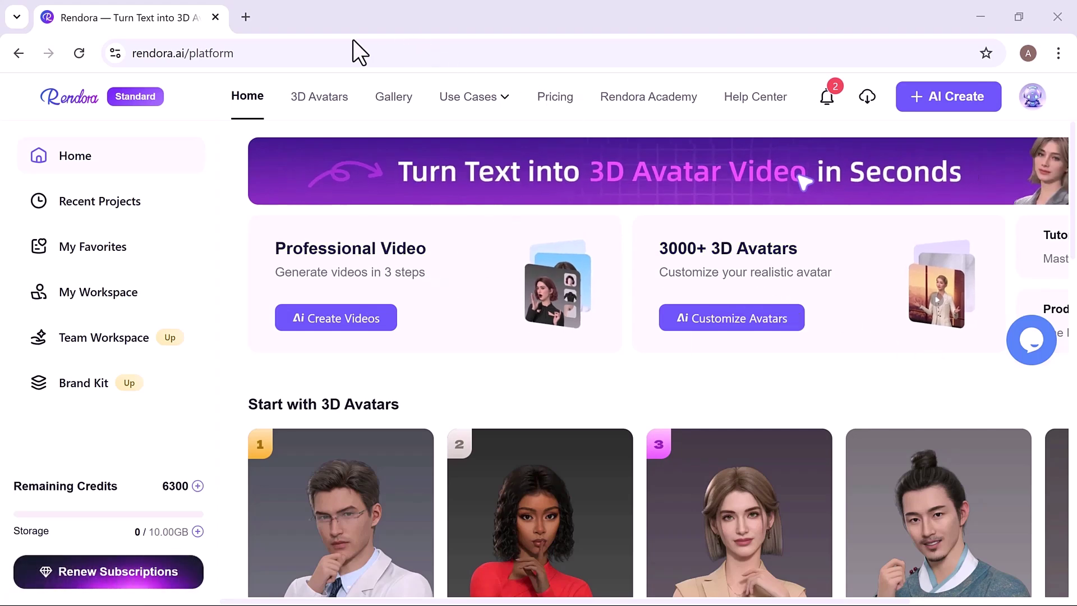
Zoom the browser out and scroll the templates down to After-Sales FAQ and K12 Course
{"action": "key", "text": "ctrl+minus"}
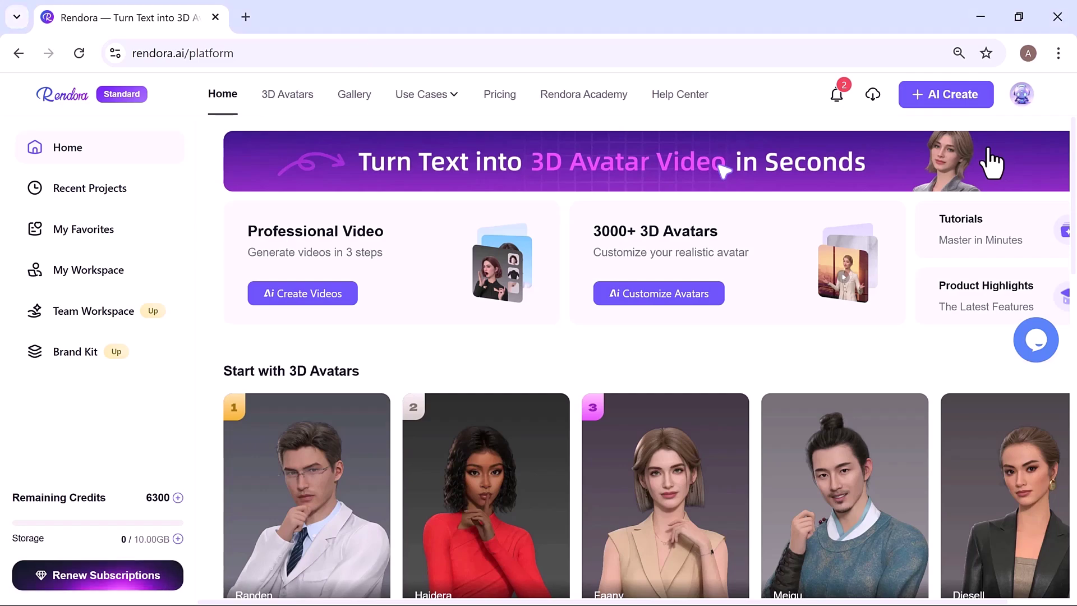
{"action": "scroll", "coordinate": [885, 360], "scroll_direction": "down", "scroll_amount": 1}
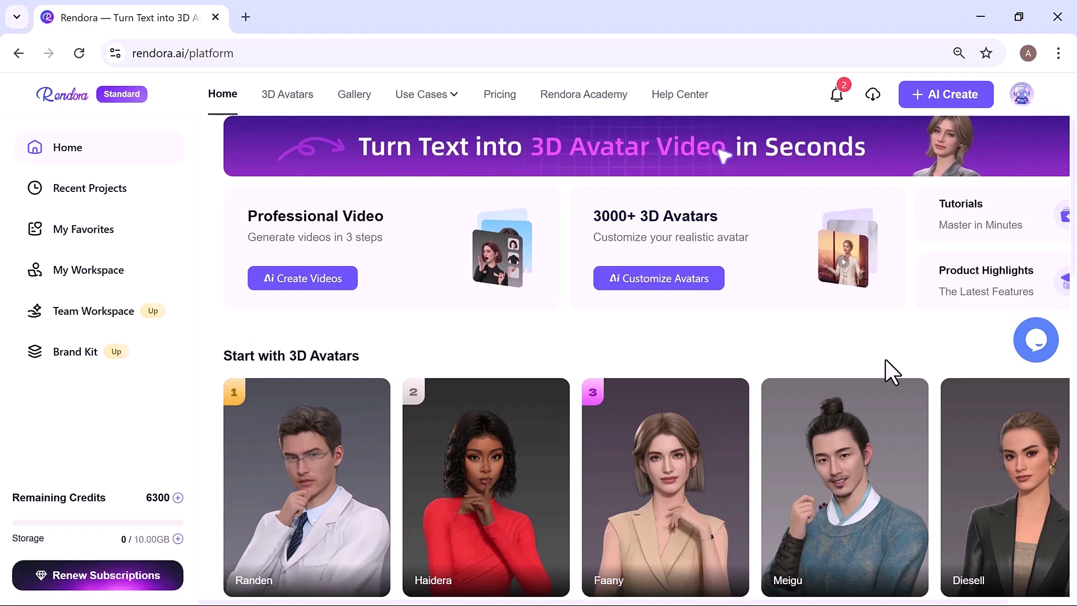
{"action": "scroll", "coordinate": [885, 359], "scroll_direction": "down", "scroll_amount": 2}
{"action": "scroll", "coordinate": [885, 360], "scroll_direction": "down", "scroll_amount": 2}
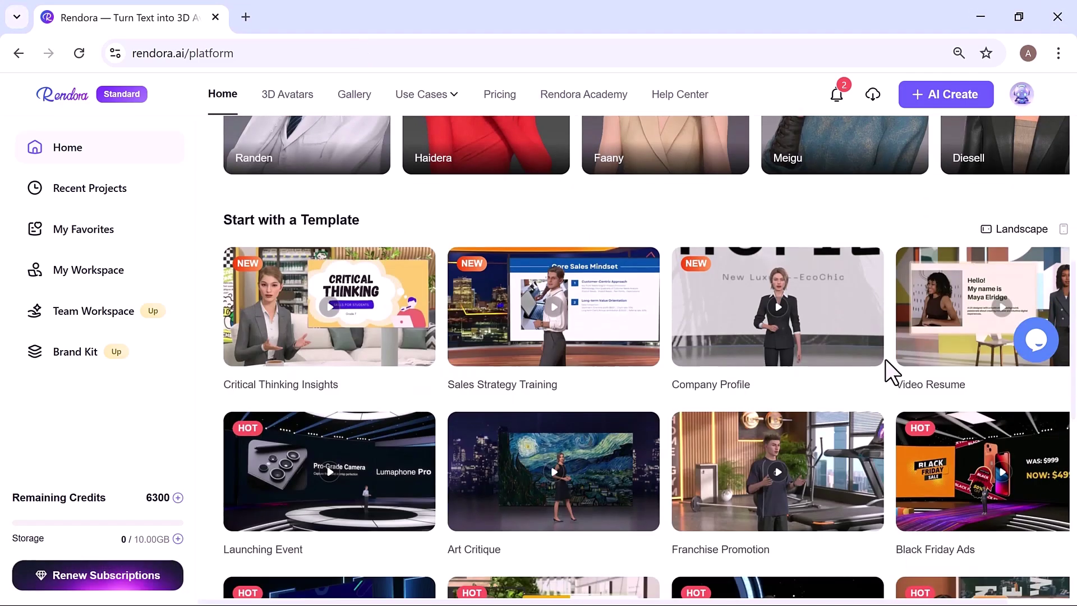
{"action": "scroll", "coordinate": [885, 360], "scroll_direction": "down", "scroll_amount": 1}
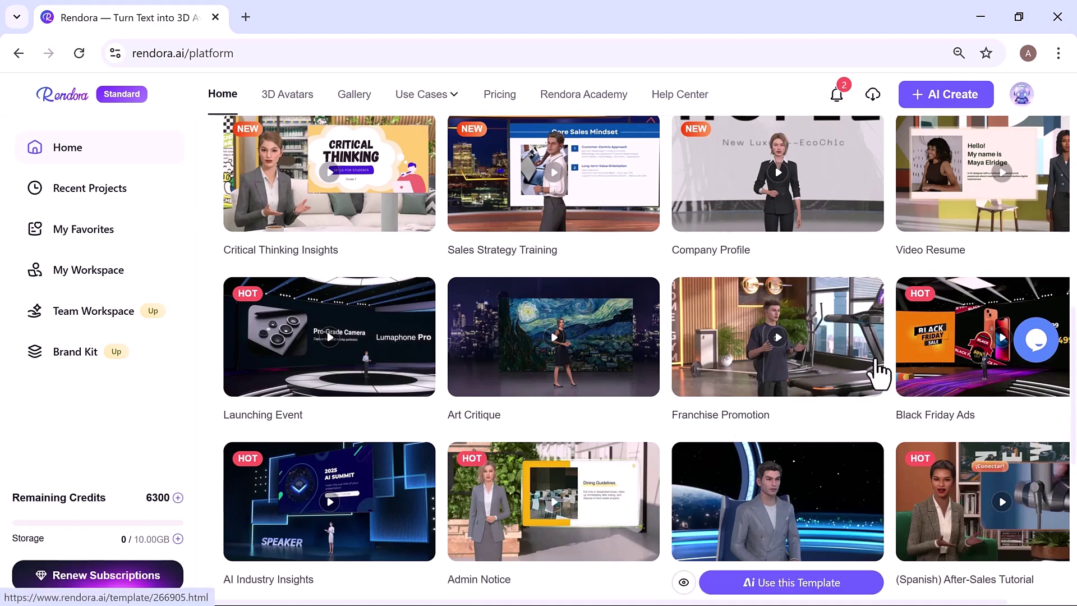
{"action": "mouse_move", "coordinate": [982, 501]}
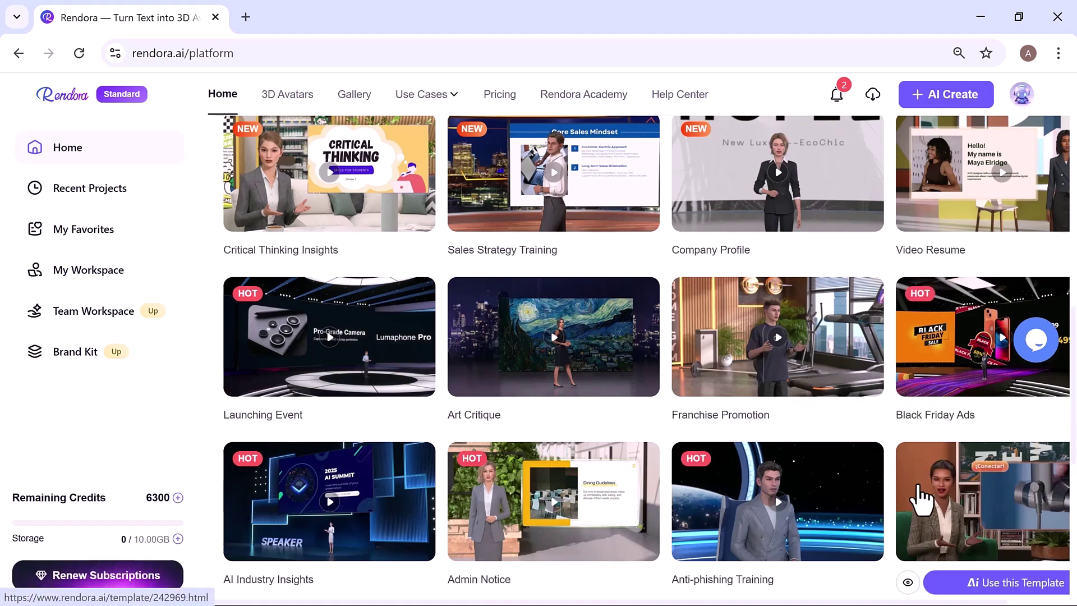
{"action": "scroll", "coordinate": [922, 499], "scroll_direction": "down", "scroll_amount": 1}
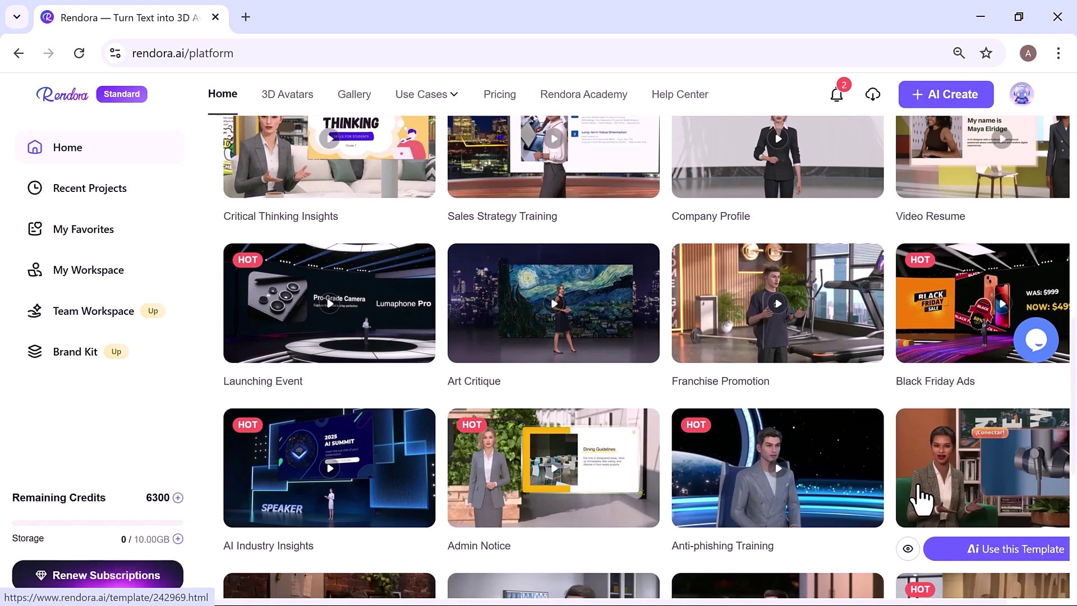
{"action": "scroll", "coordinate": [922, 498], "scroll_direction": "down", "scroll_amount": 1}
{"action": "scroll", "coordinate": [921, 498], "scroll_direction": "down", "scroll_amount": 2}
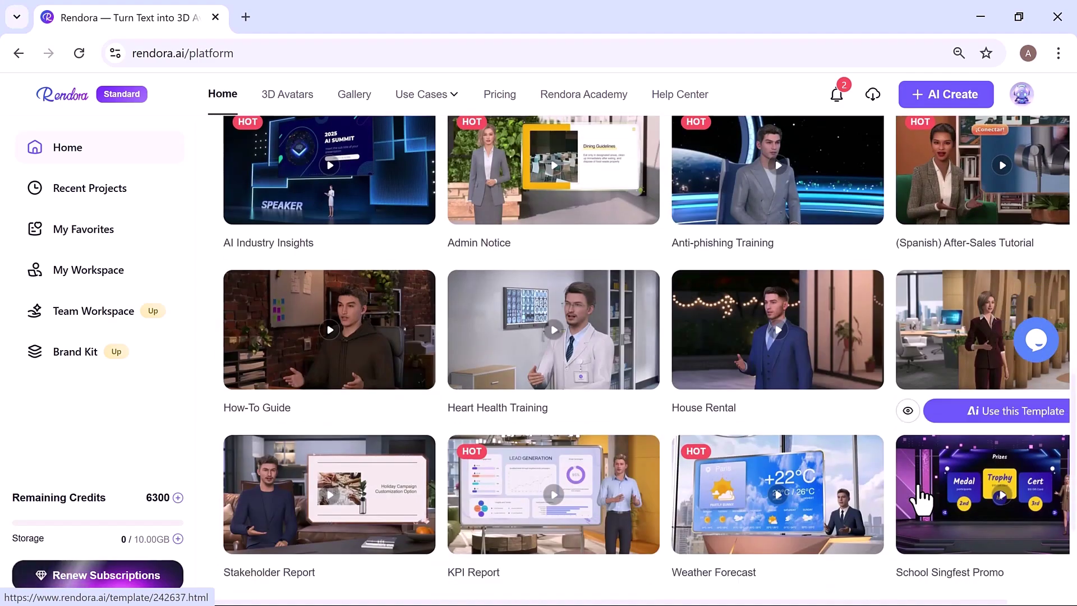
{"action": "scroll", "coordinate": [921, 498], "scroll_direction": "down", "scroll_amount": 1}
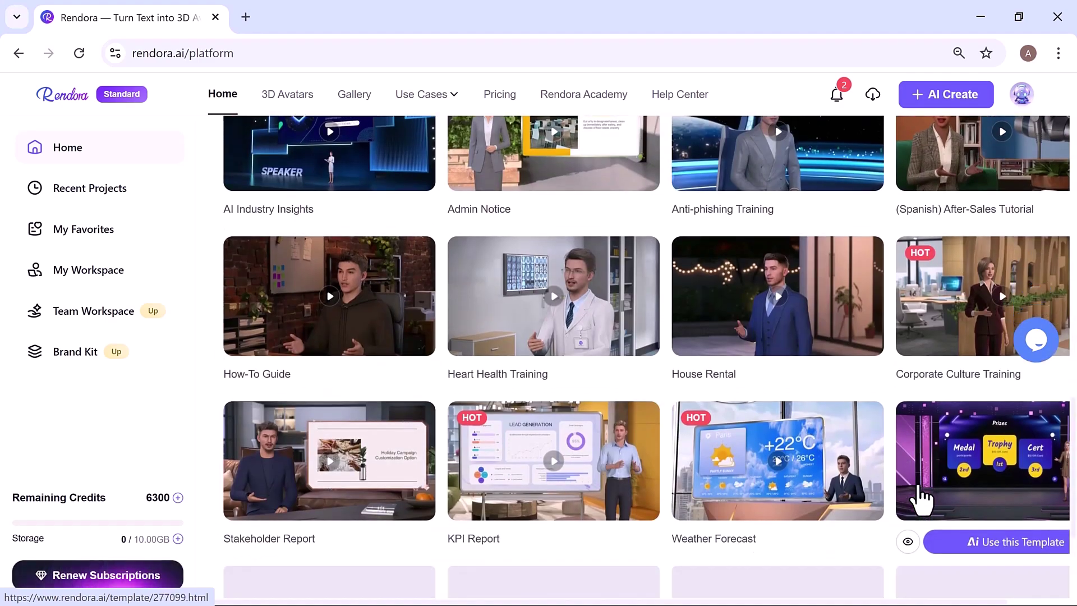
{"action": "scroll", "coordinate": [921, 499], "scroll_direction": "down", "scroll_amount": 1}
{"action": "scroll", "coordinate": [921, 498], "scroll_direction": "down", "scroll_amount": 1}
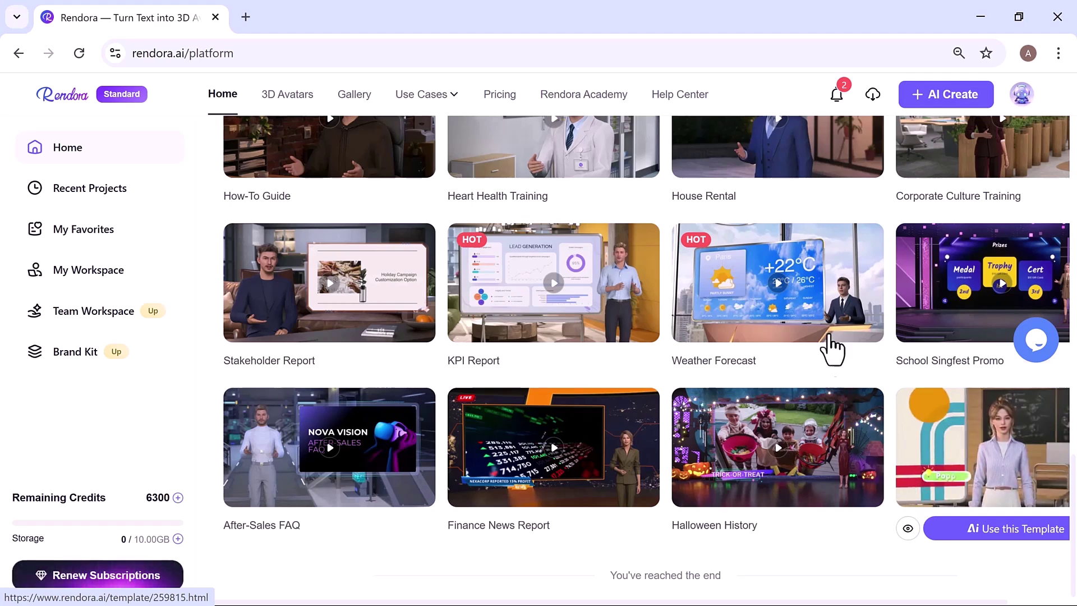
Start an AI Create video with the 'Can online education help?' script suggestion
{"action": "left_click", "coordinate": [921, 106]}
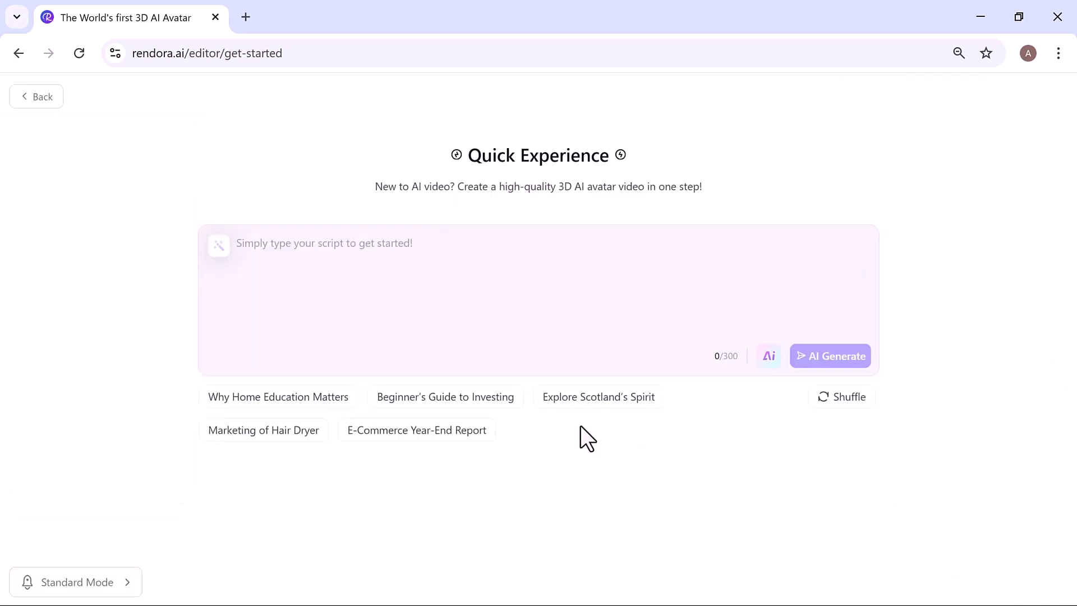
{"action": "left_click", "coordinate": [768, 366]}
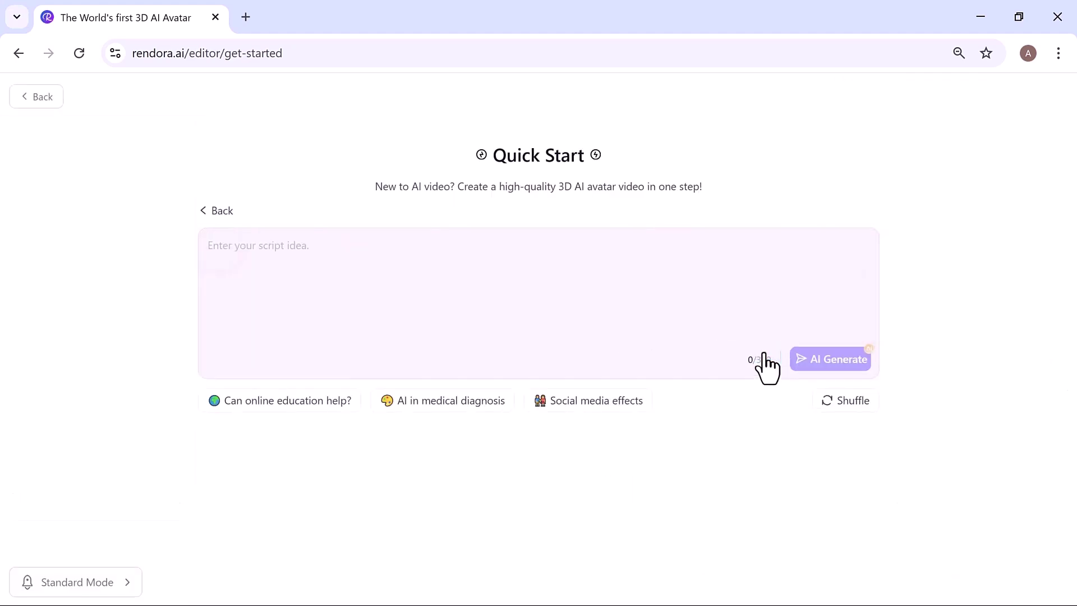
{"action": "left_click", "coordinate": [283, 402]}
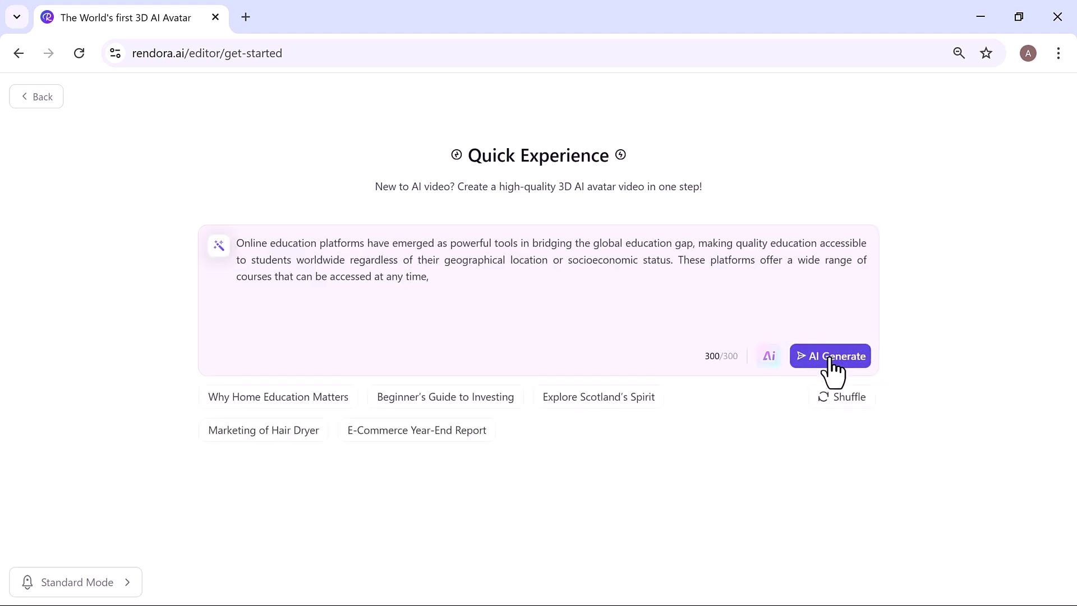
Generate the 540p preview of the 18-second online education avatar video
{"action": "left_click", "coordinate": [831, 364]}
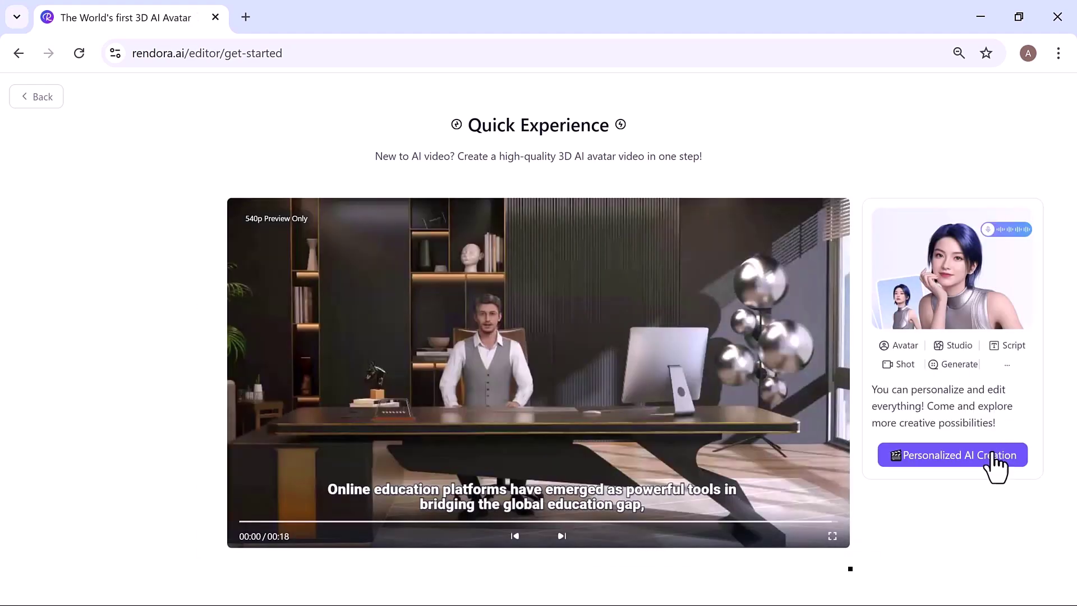
Open the preview as a project and dress the avatar in the black Neo-Chinese outfit
{"action": "left_click", "coordinate": [976, 455]}
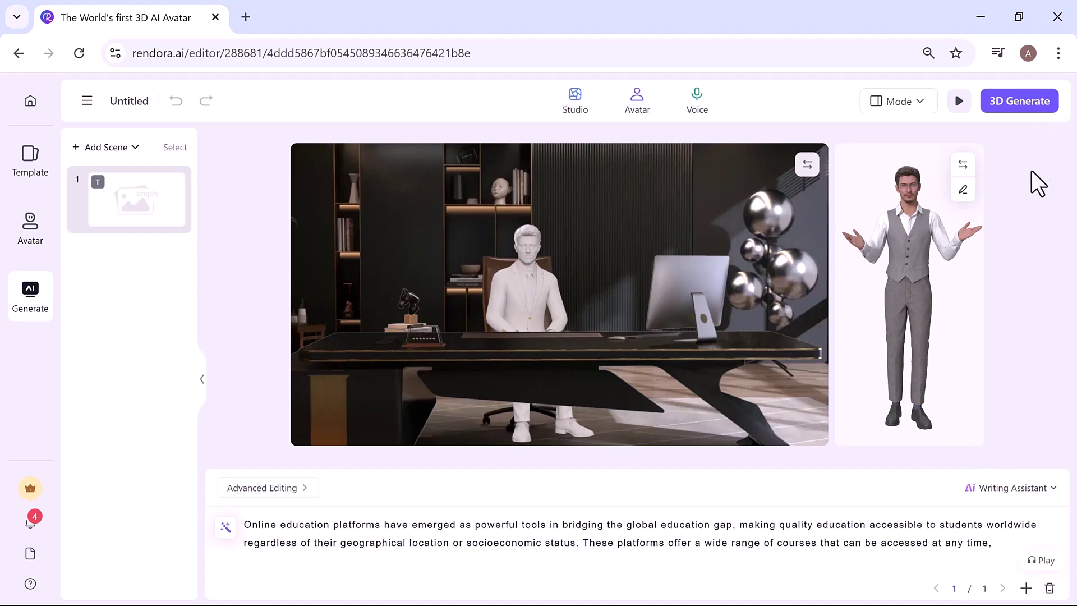
{"action": "left_click", "coordinate": [963, 192]}
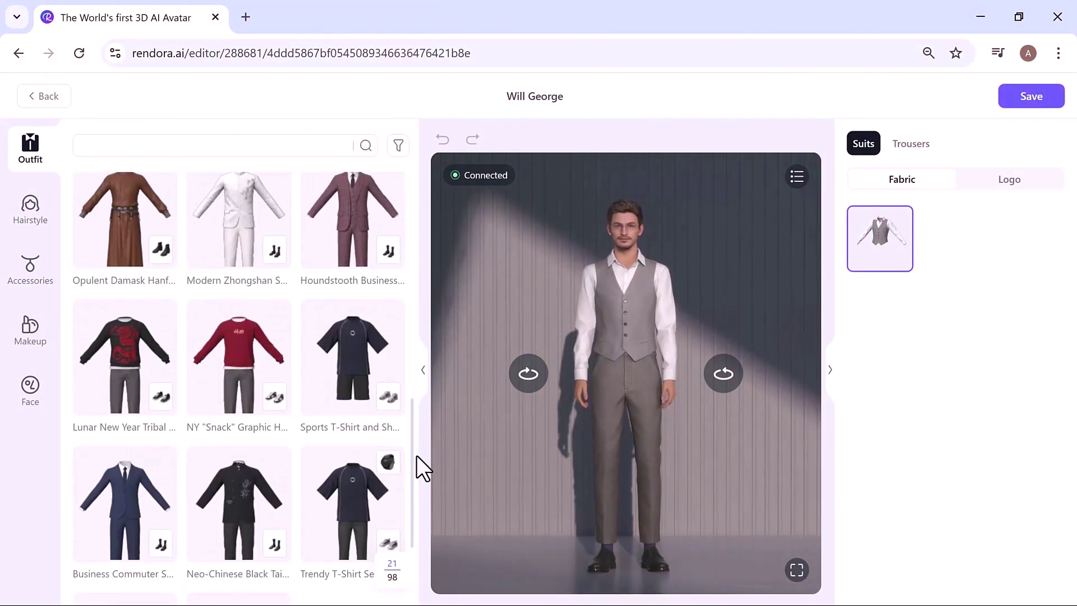
{"action": "left_click", "coordinate": [238, 497]}
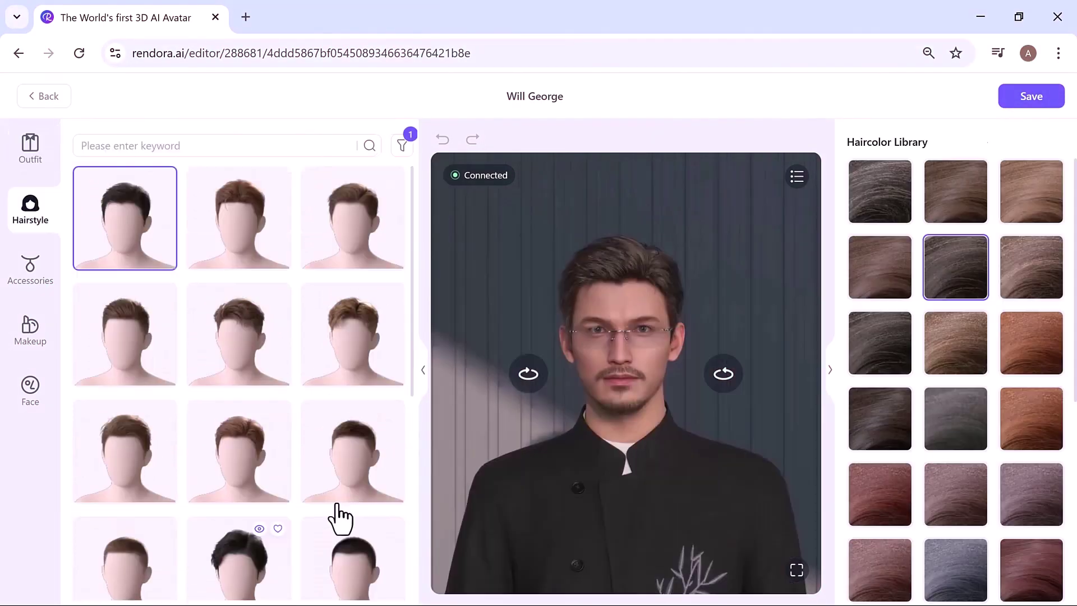
Give the avatar a lighter new hairstyle and dark rectangular glasses, then save the look
{"action": "left_click", "coordinate": [238, 556]}
{"action": "left_click", "coordinate": [884, 345]}
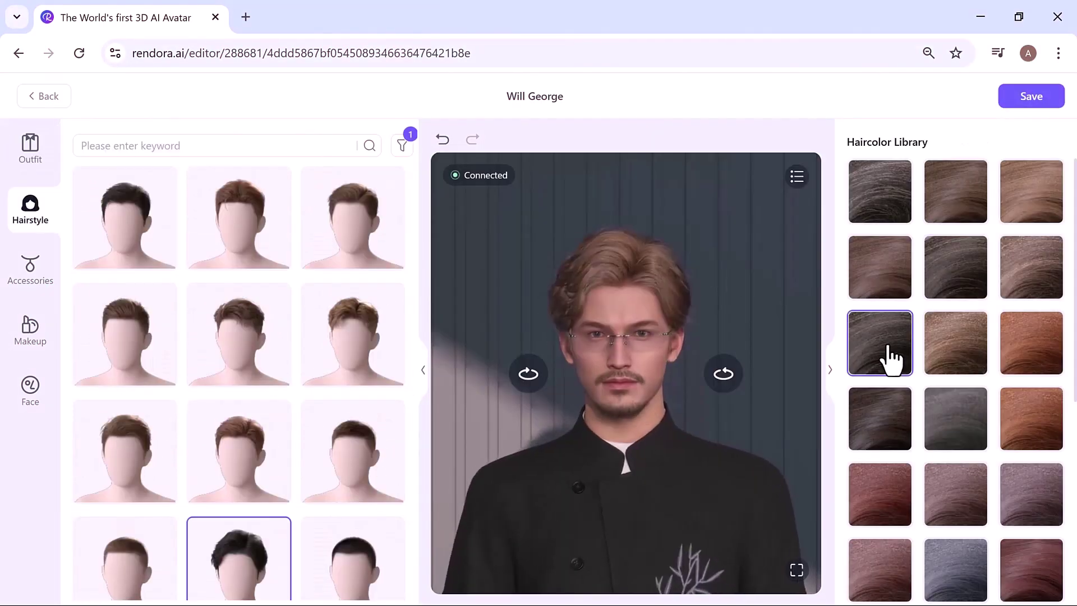
{"action": "left_click", "coordinate": [30, 274]}
{"action": "left_click", "coordinate": [138, 482]}
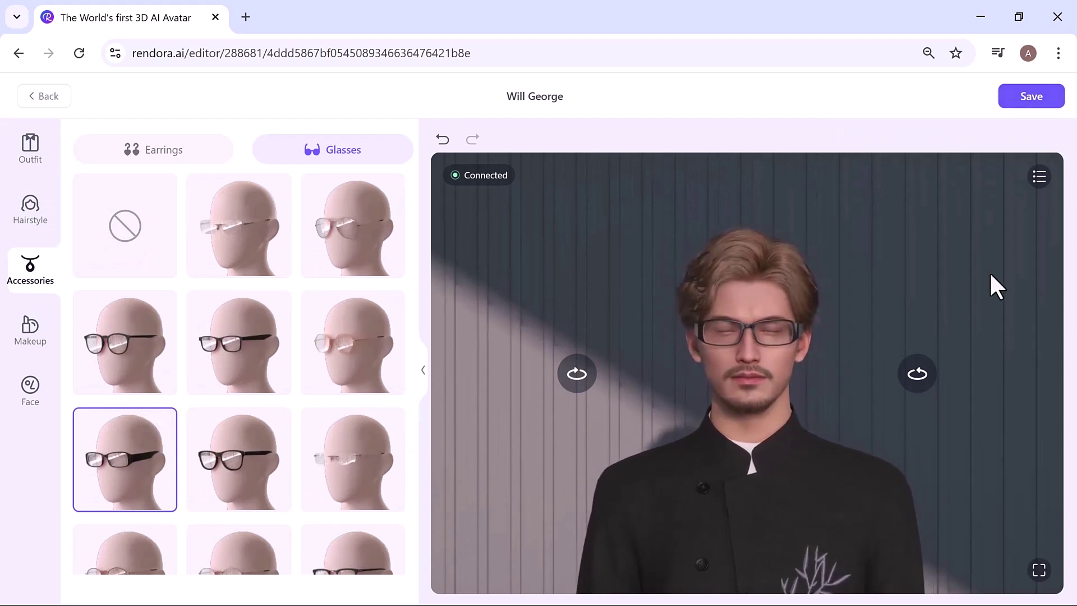
{"action": "left_click", "coordinate": [1032, 98]}
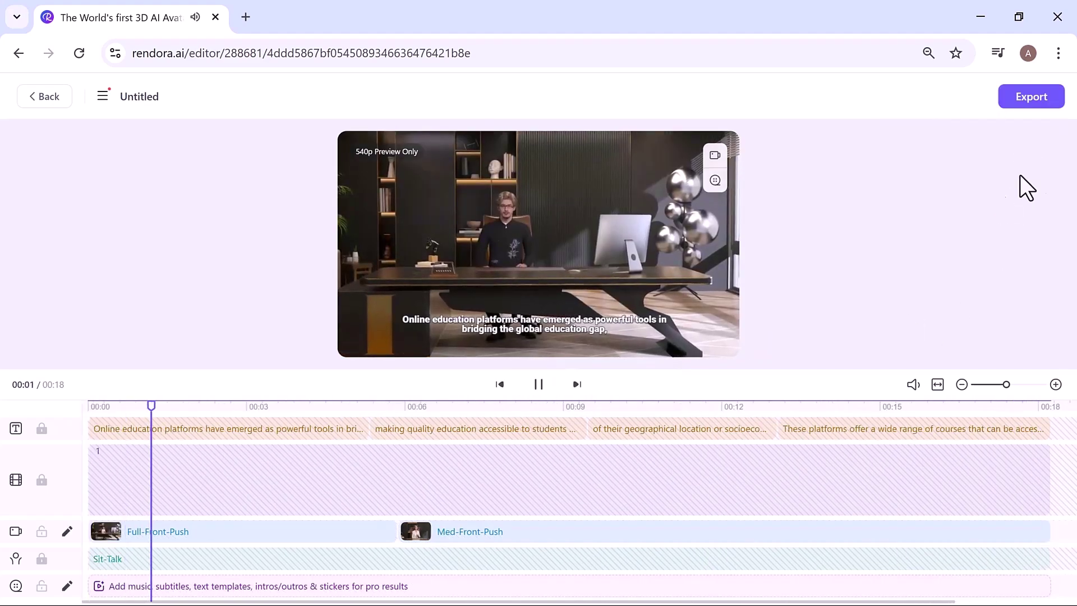
Export the video as 'sample' in 1080P mp4
{"action": "left_click", "coordinate": [1047, 108]}
{"action": "type", "text": "sample"}
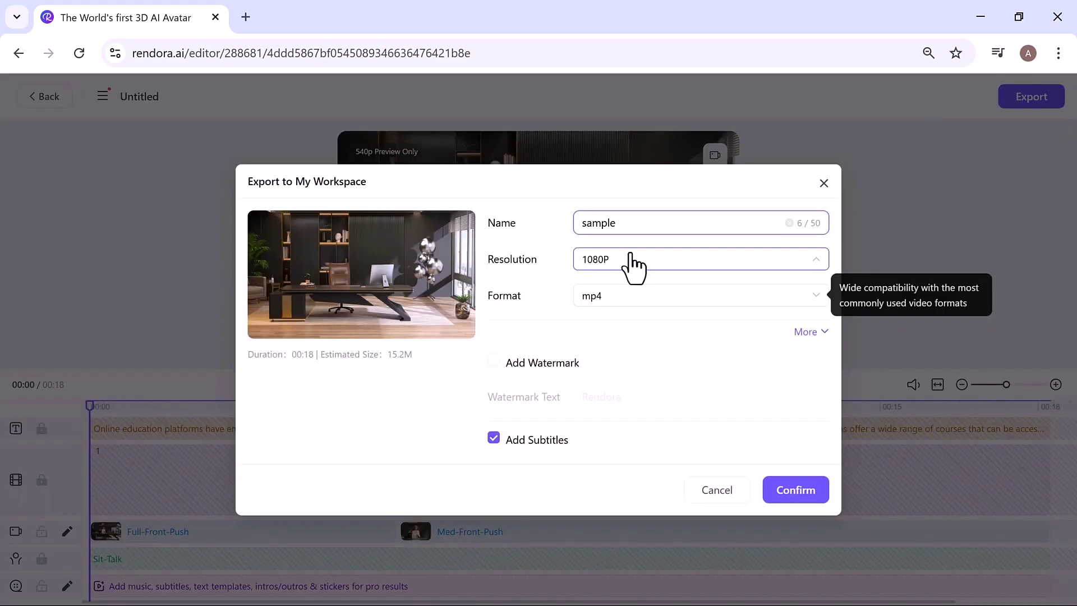
{"action": "left_click", "coordinate": [788, 495]}
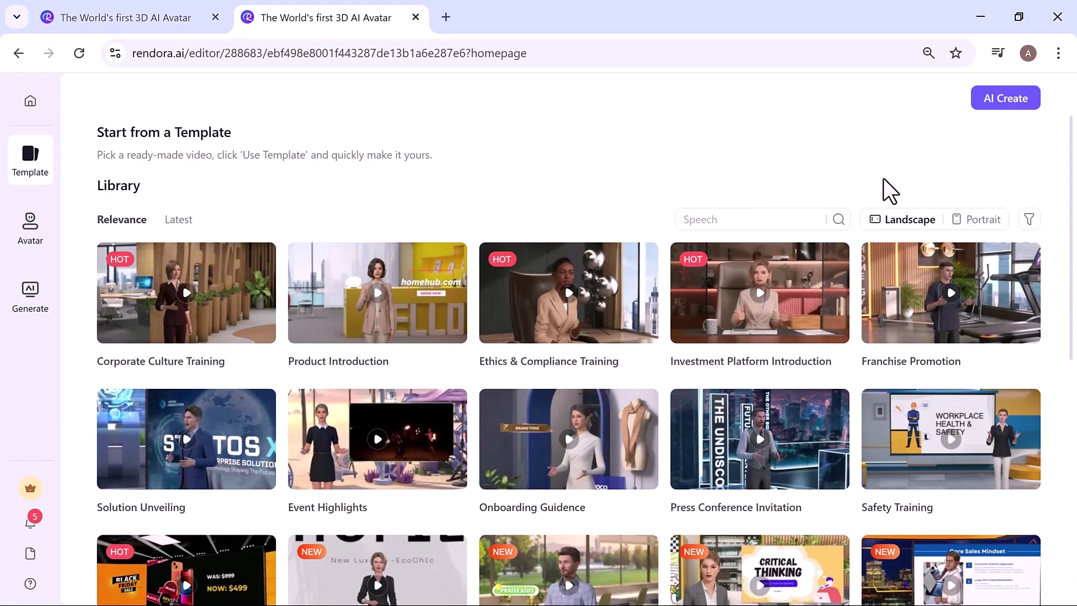
{"action": "scroll", "coordinate": [1073, 254], "scroll_direction": "down", "scroll_amount": 4}
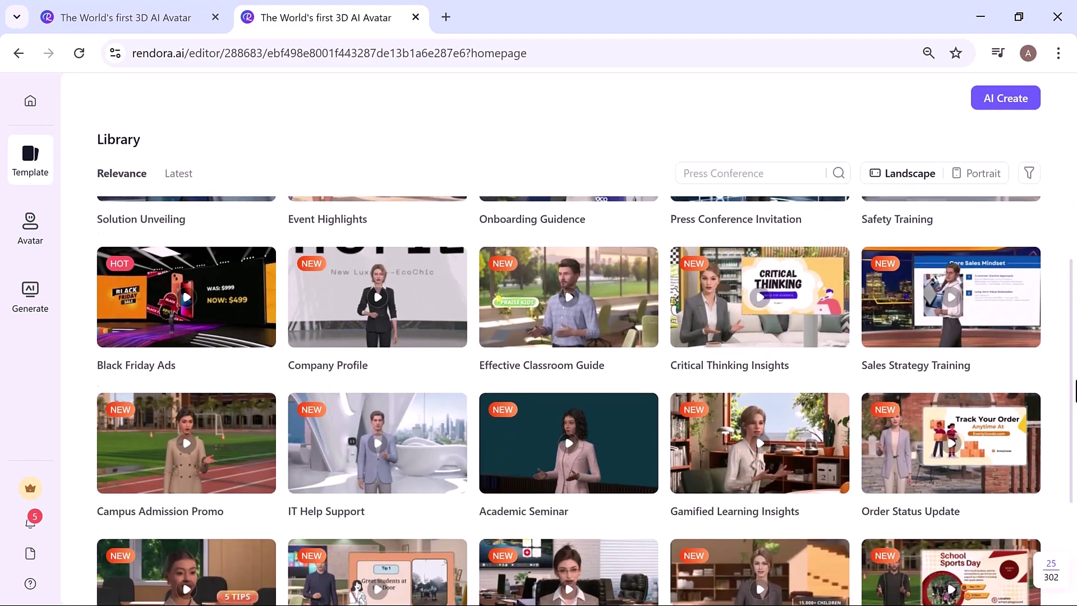
{"action": "scroll", "coordinate": [1070, 341], "scroll_direction": "down", "scroll_amount": 3}
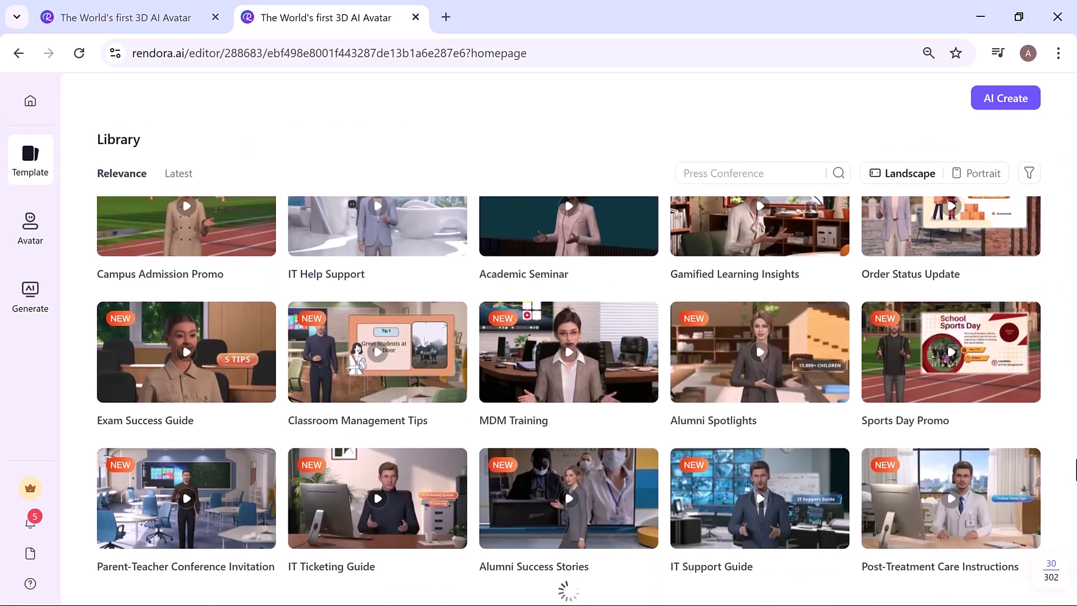
Open the IT Ticketing Guide template from the Library as an 8-scene project
{"action": "mouse_move", "coordinate": [568, 352]}
{"action": "left_click", "coordinate": [547, 392]}
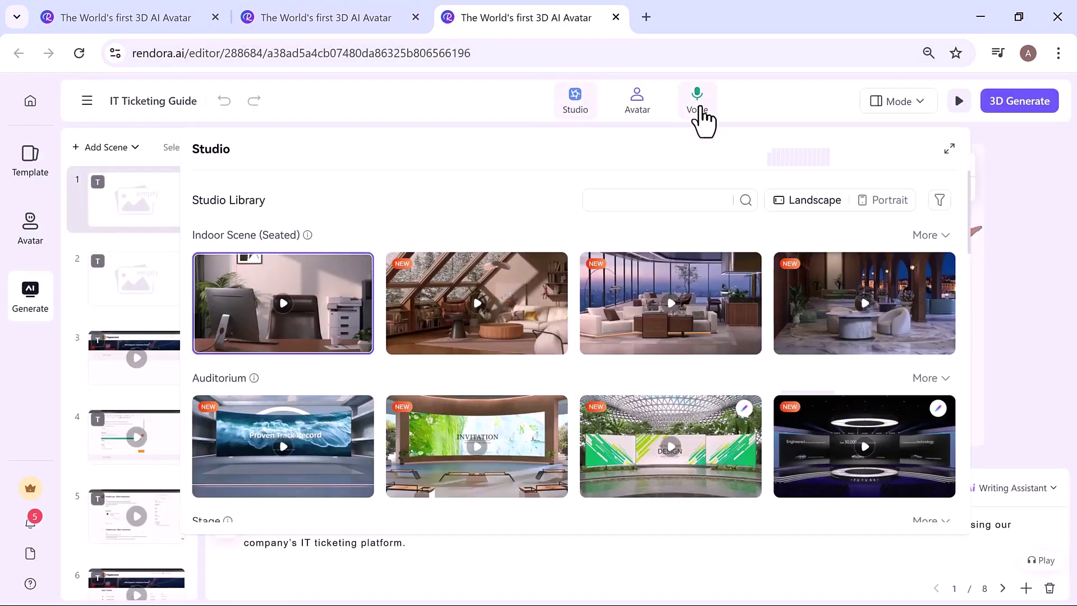
Apply the Steve voice with the Promoter motion style to the narration
{"action": "left_click", "coordinate": [697, 105]}
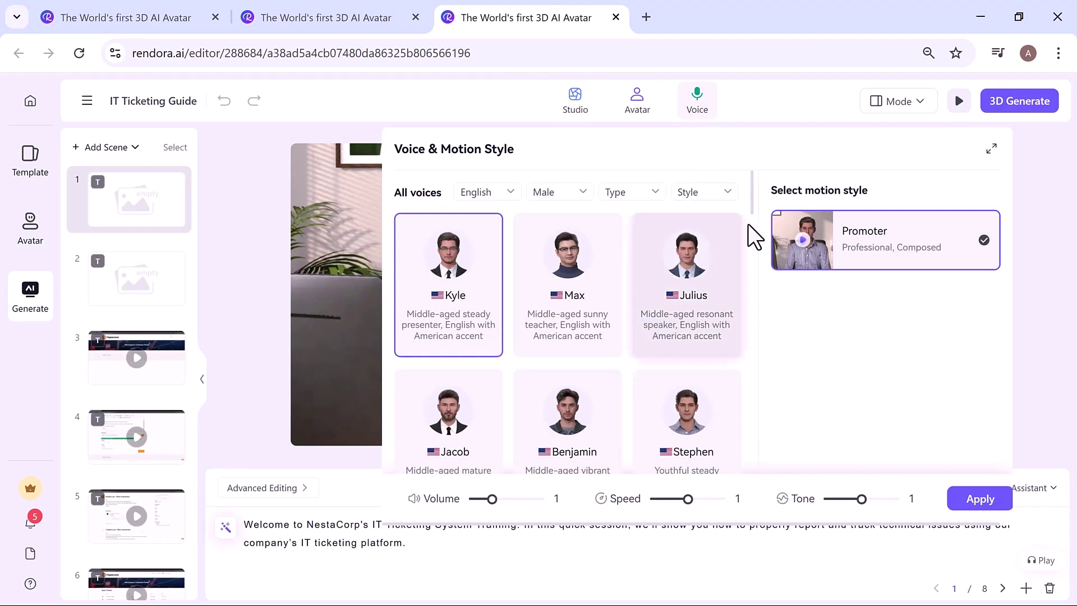
{"action": "left_click_drag", "start_coordinate": [751, 204], "coordinate": [747, 293]}
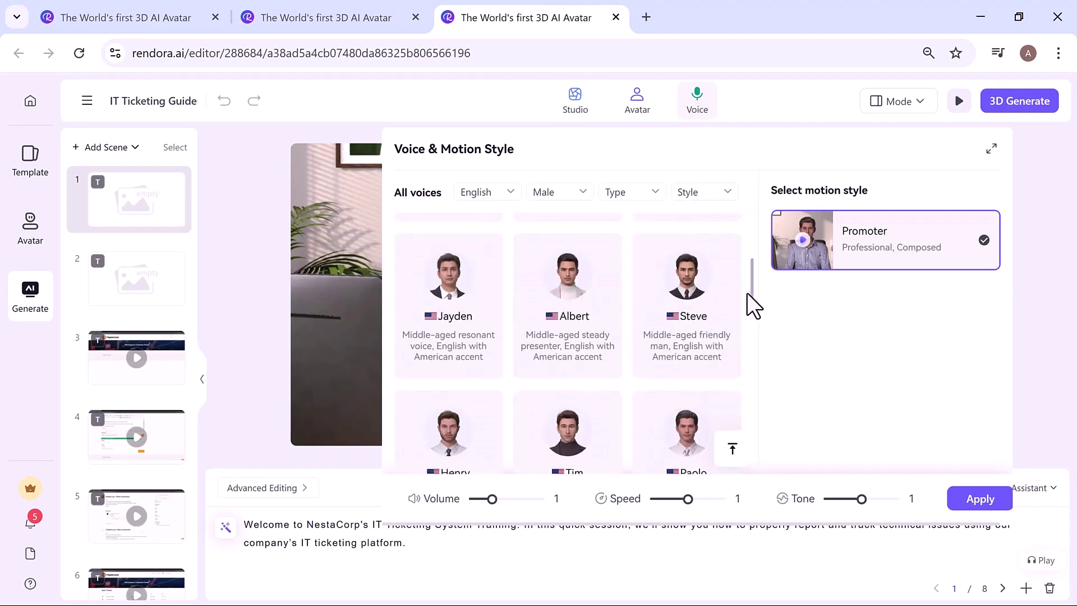
{"action": "scroll", "coordinate": [748, 295], "scroll_direction": "down", "scroll_amount": 2}
{"action": "scroll", "coordinate": [745, 338], "scroll_direction": "up", "scroll_amount": 3}
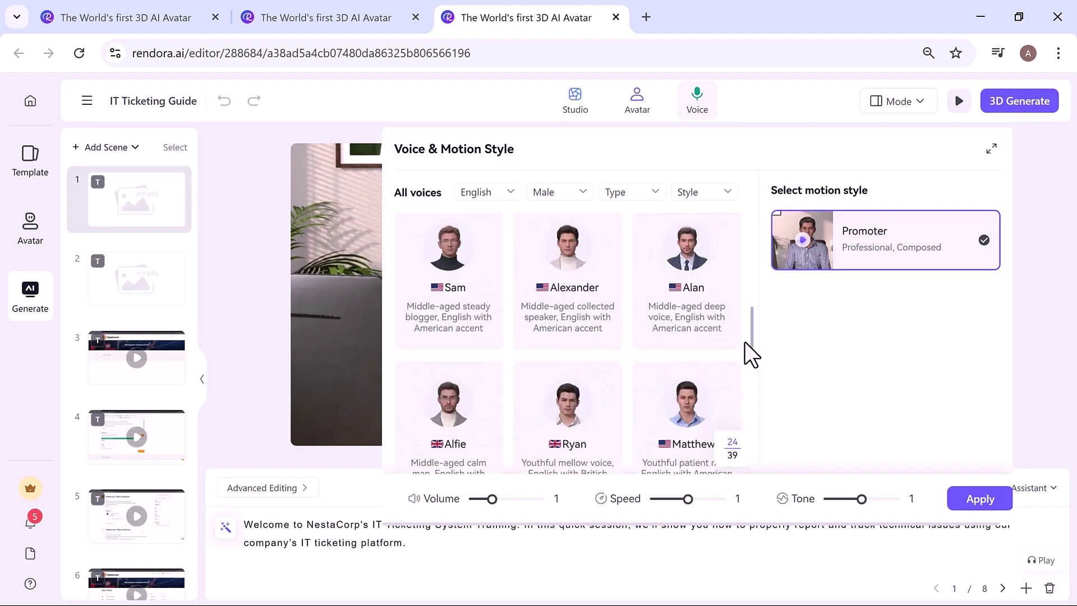
{"action": "left_click_drag", "start_coordinate": [752, 278], "coordinate": [751, 192]}
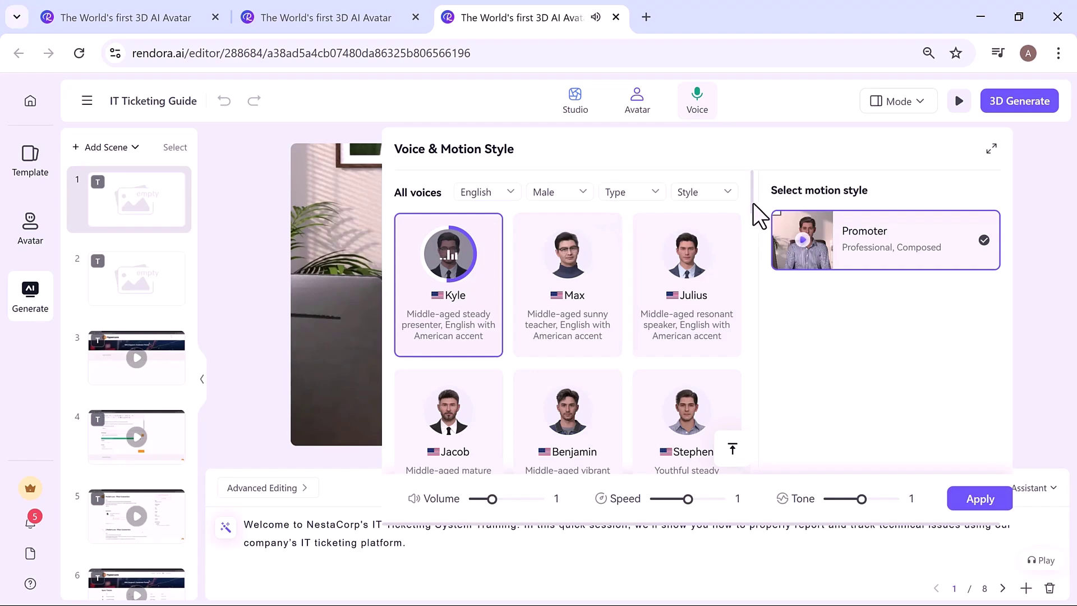
{"action": "left_click_drag", "start_coordinate": [753, 205], "coordinate": [750, 256]}
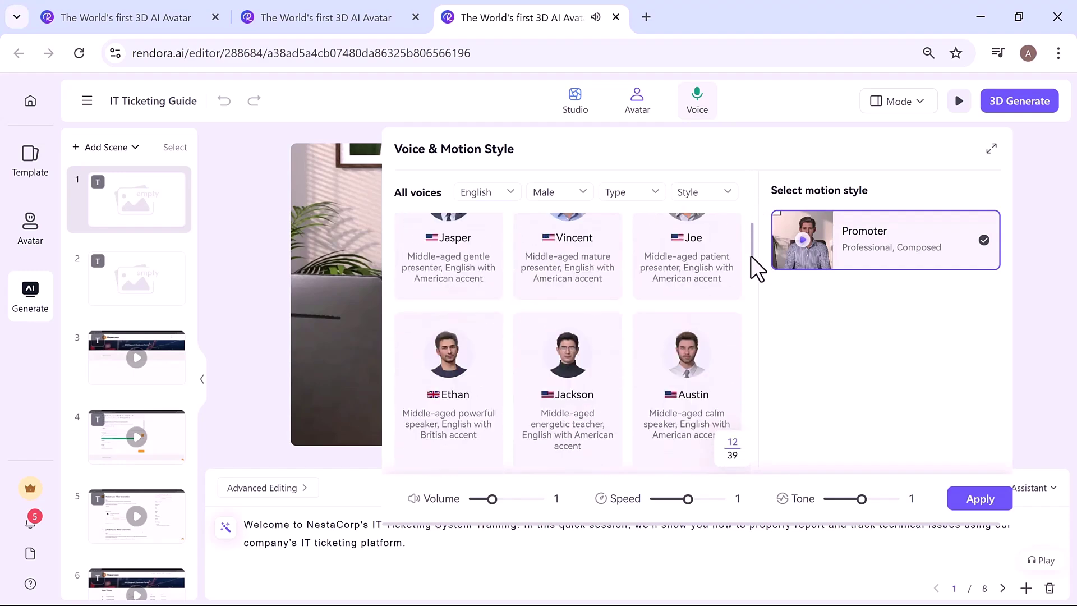
{"action": "left_click_drag", "start_coordinate": [751, 256], "coordinate": [756, 300]}
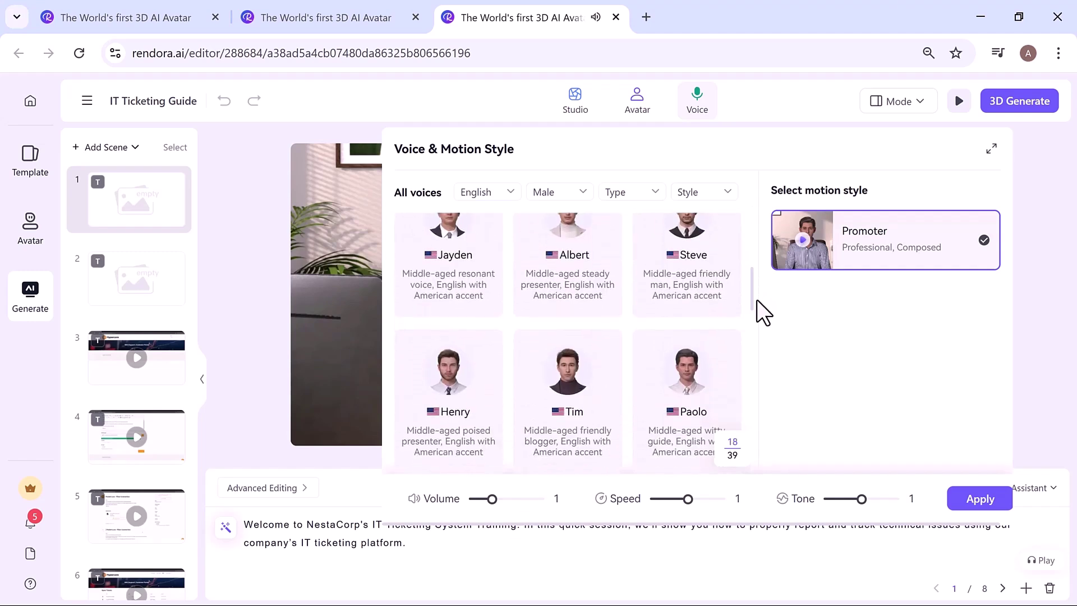
{"action": "mouse_move", "coordinate": [686, 264]}
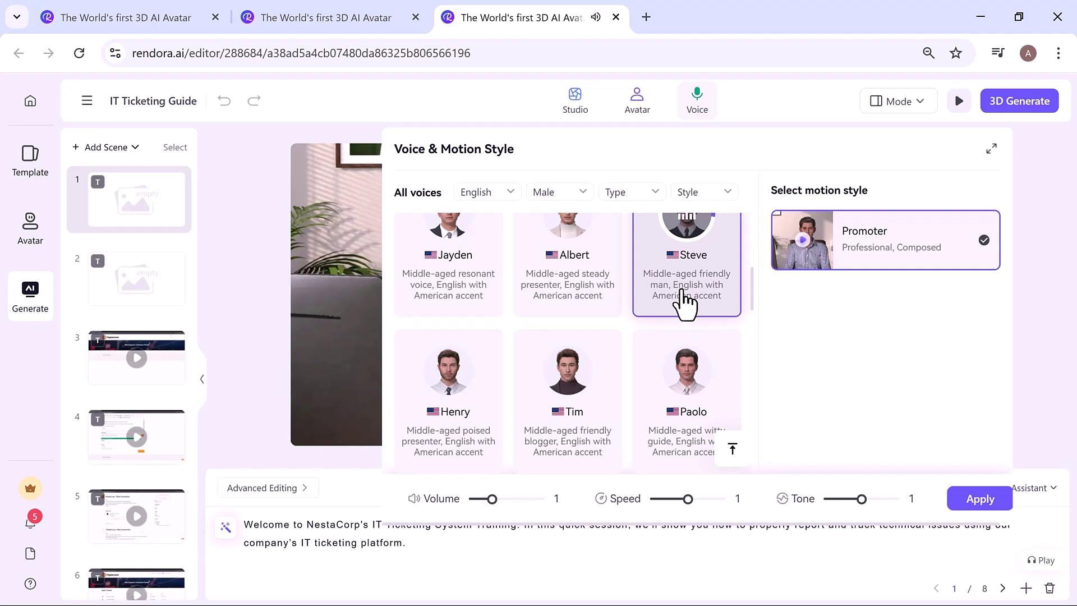
{"action": "left_click", "coordinate": [967, 499]}
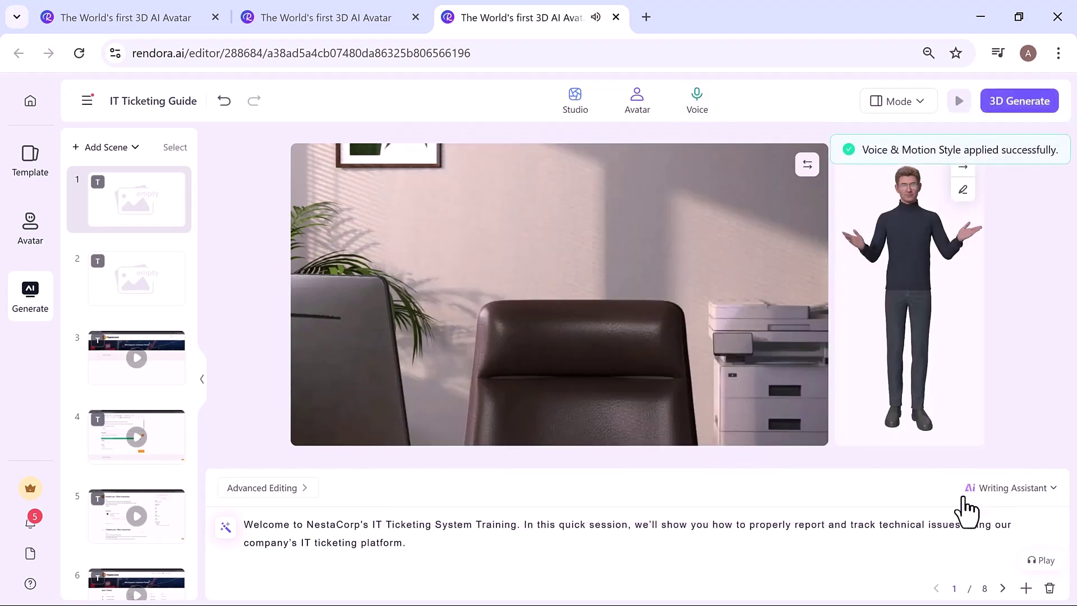
Generate the 1:16 IT Ticketing Guide 3D avatar video and open its export dialog
{"action": "left_click", "coordinate": [1020, 108]}
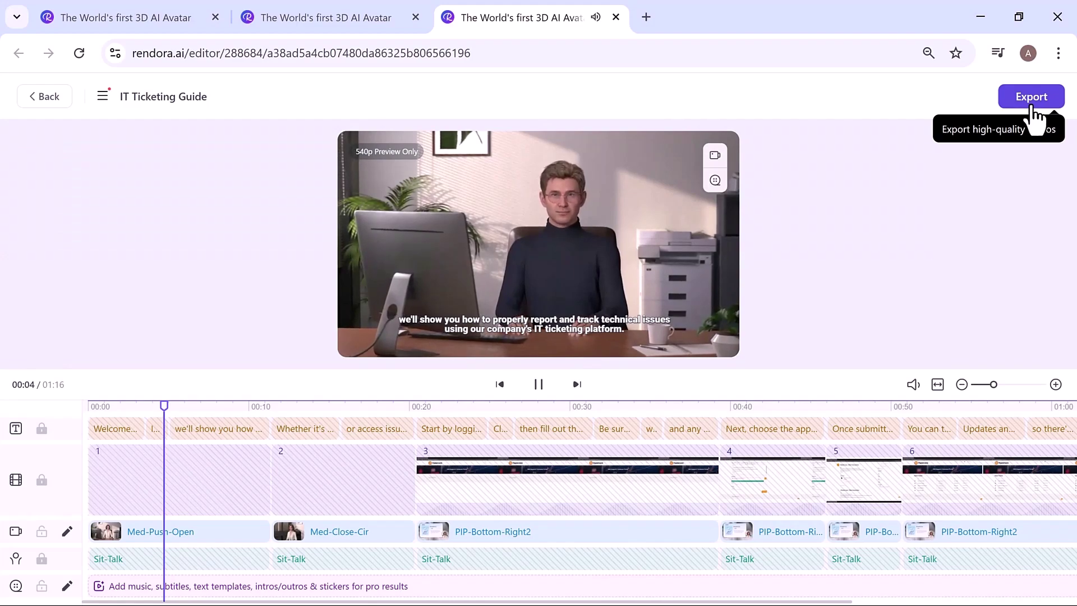
{"action": "left_click", "coordinate": [1034, 118]}
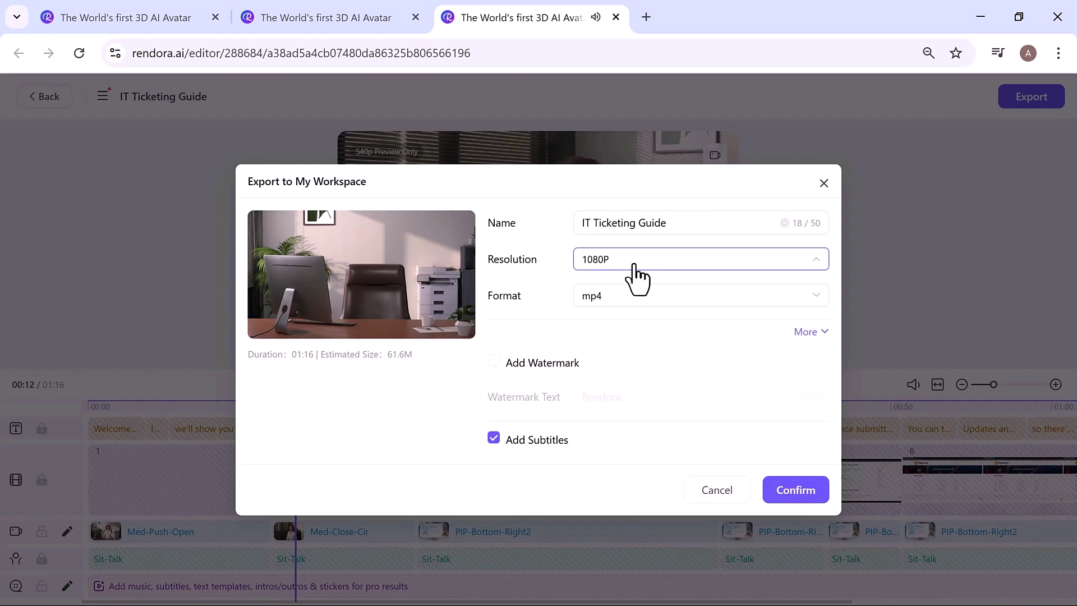
Keep 1080P resolution and mp4 format, then confirm the IT Ticketing Guide export
{"action": "left_click", "coordinate": [637, 267]}
{"action": "mouse_move", "coordinate": [597, 330]}
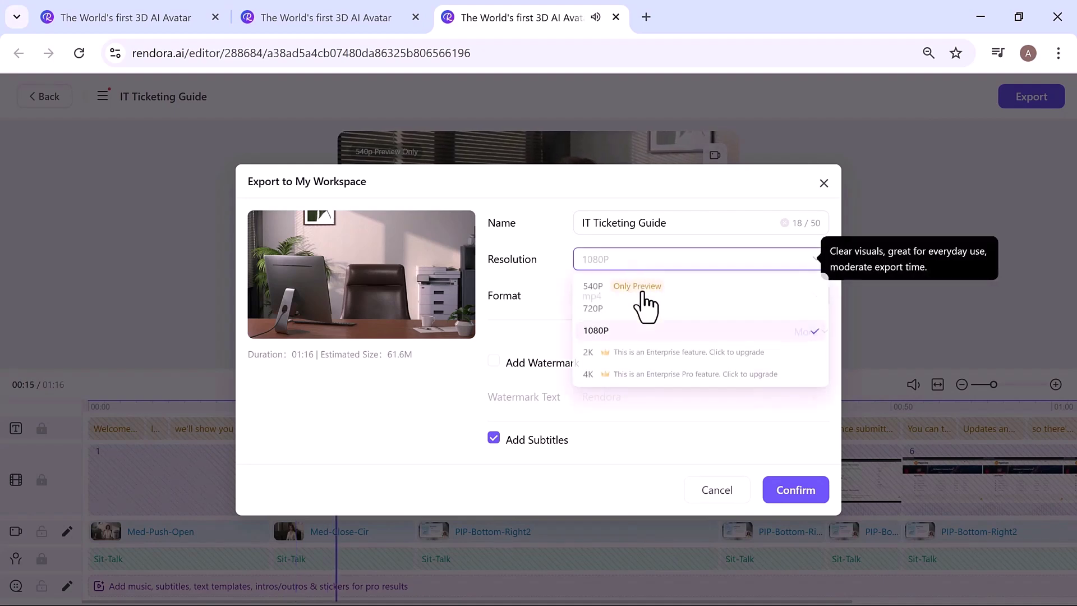
{"action": "left_click", "coordinate": [639, 333]}
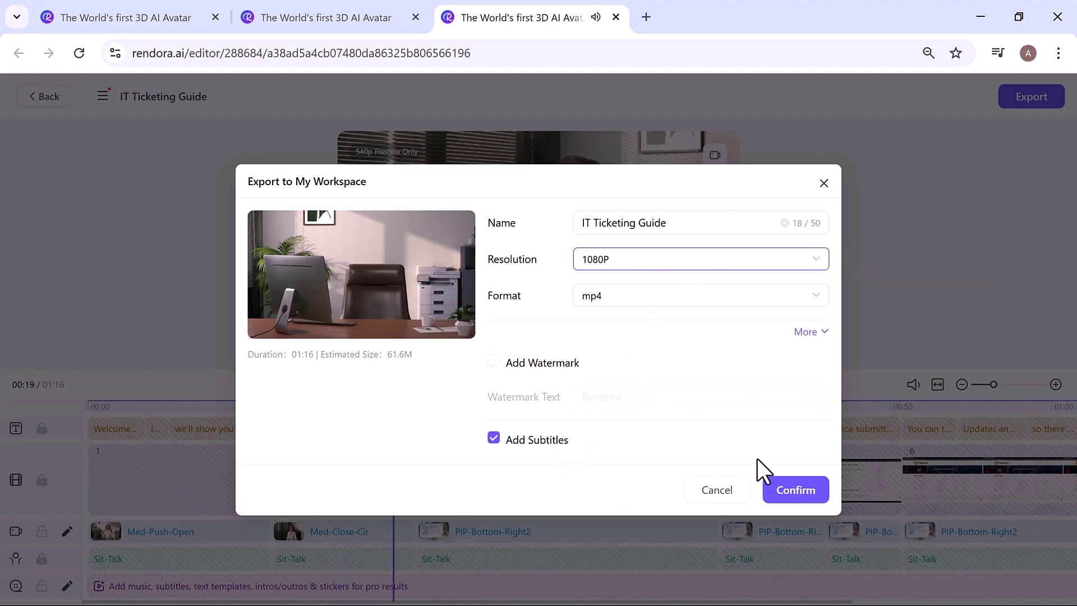
{"action": "left_click", "coordinate": [785, 496]}
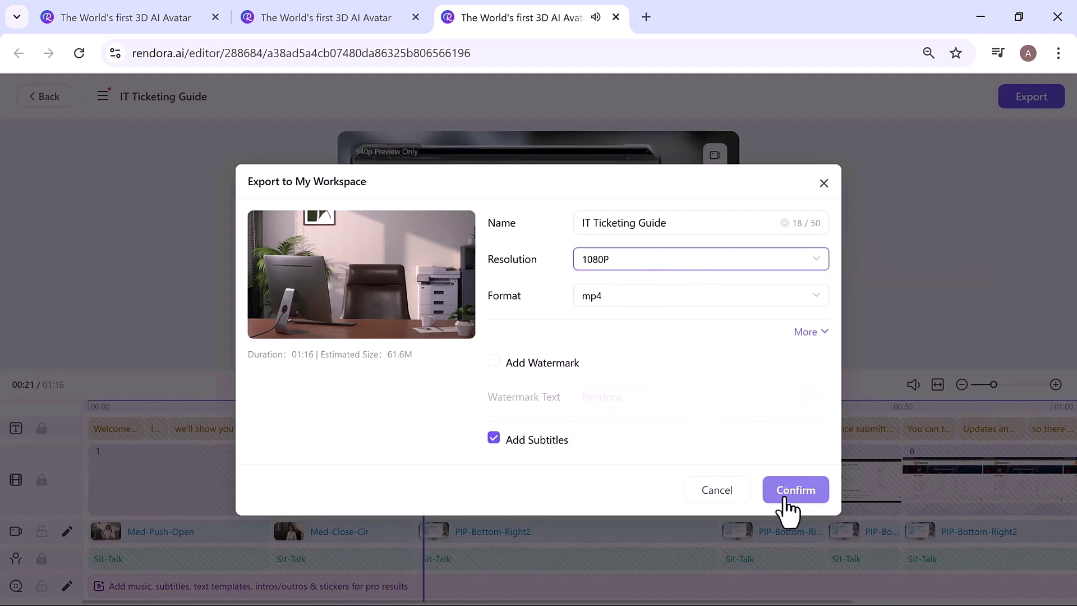